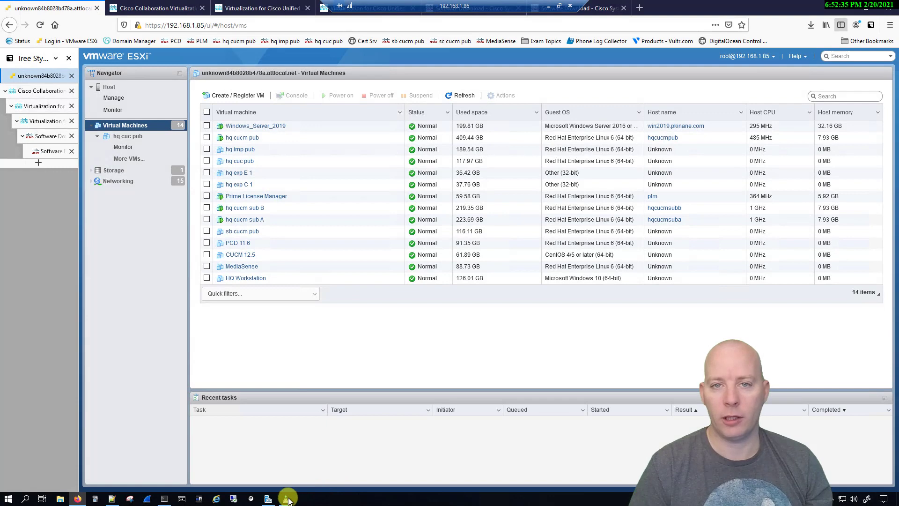
Step: Switch from the ESXi VM list to the DNS Manager window on the taskbar
{"action": "left_click", "coordinate": [286, 498]}
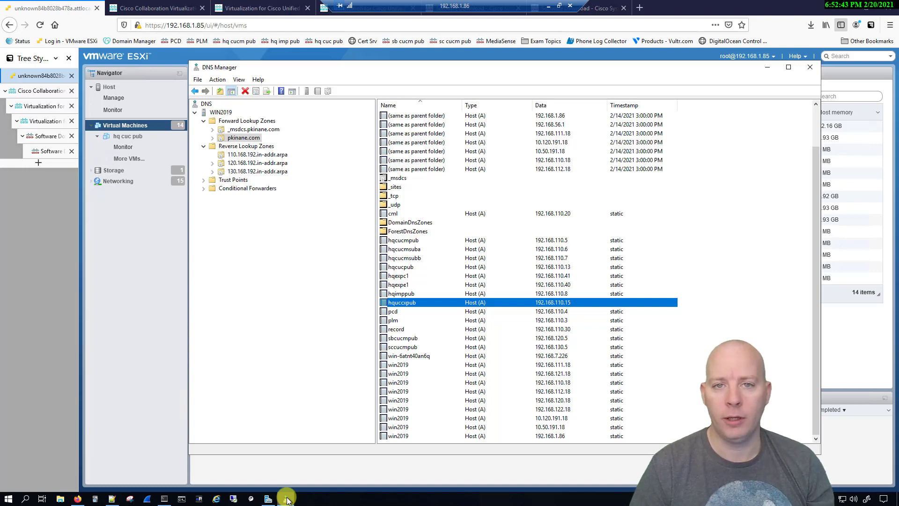
Step: After checking hquccxpub's 192.168.110.15 record, minimize DNS Manager to return to ESXi
{"action": "left_click", "coordinate": [286, 499]}
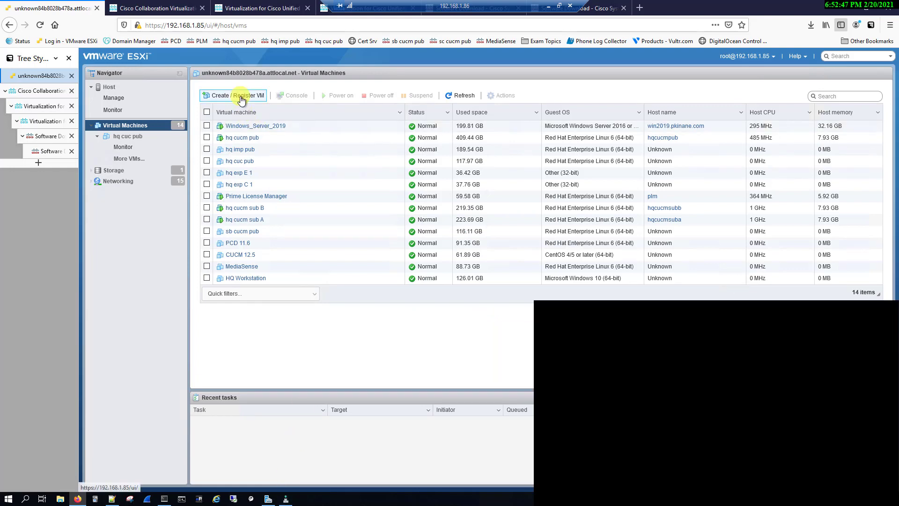
Step: Start a new VM using the Deploy from OVF or OVA file option
{"action": "left_click", "coordinate": [241, 98]}
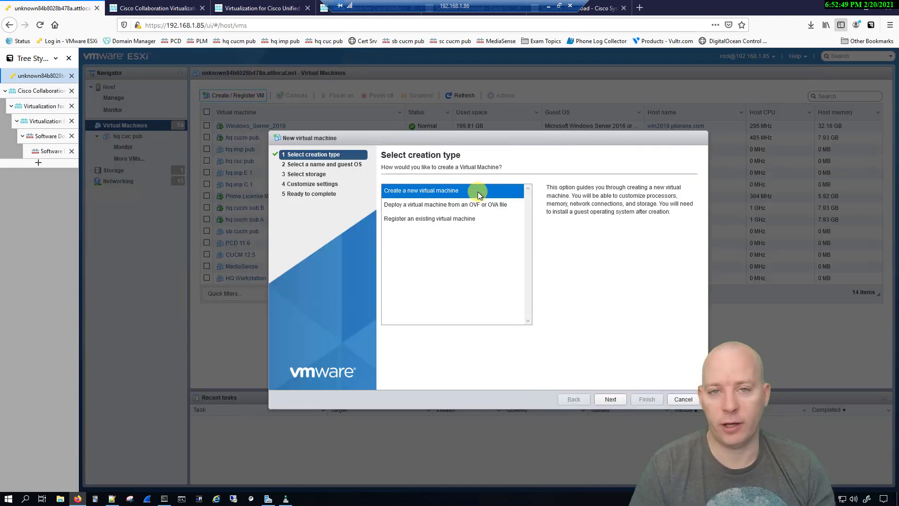
{"action": "left_click", "coordinate": [505, 206]}
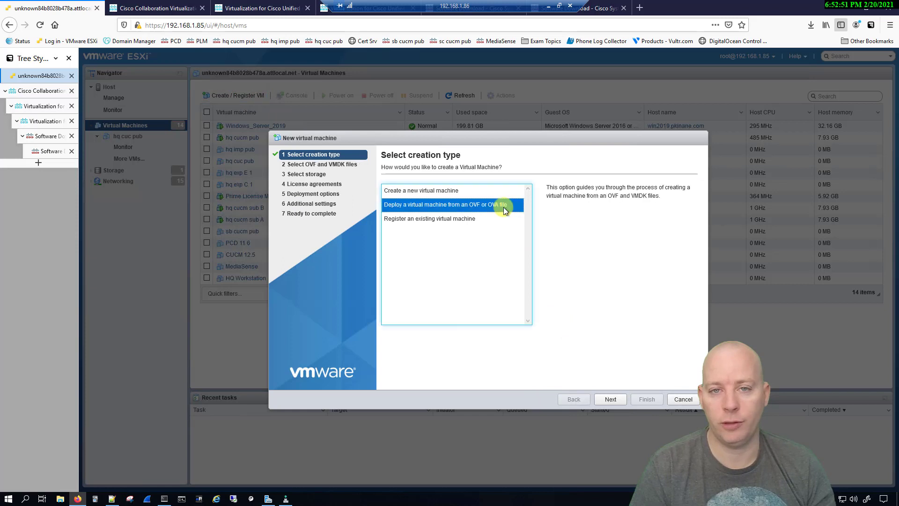
{"action": "left_click", "coordinate": [611, 399]}
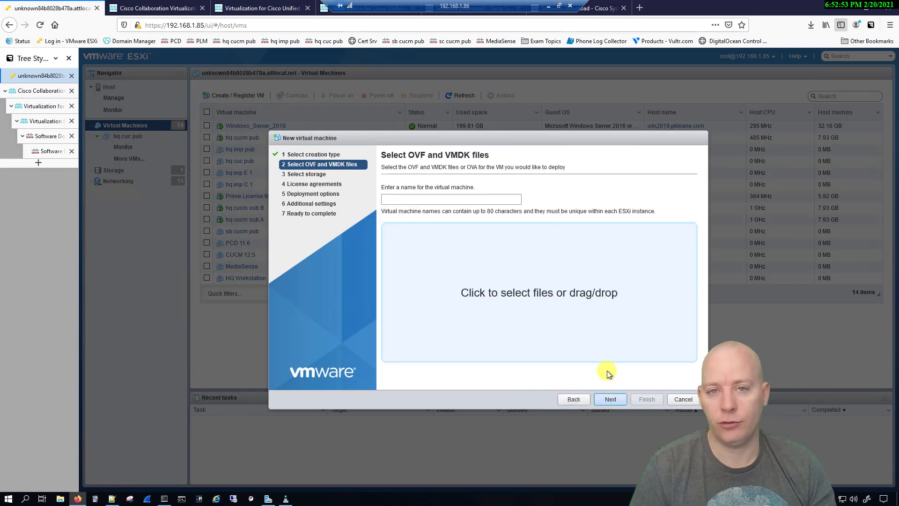
Step: Name the VM hquccxpub and attach UCCX_11.5_vmv8_v2.5.ova, then view Cisco's virtualization page
{"action": "left_click", "coordinate": [454, 199]}
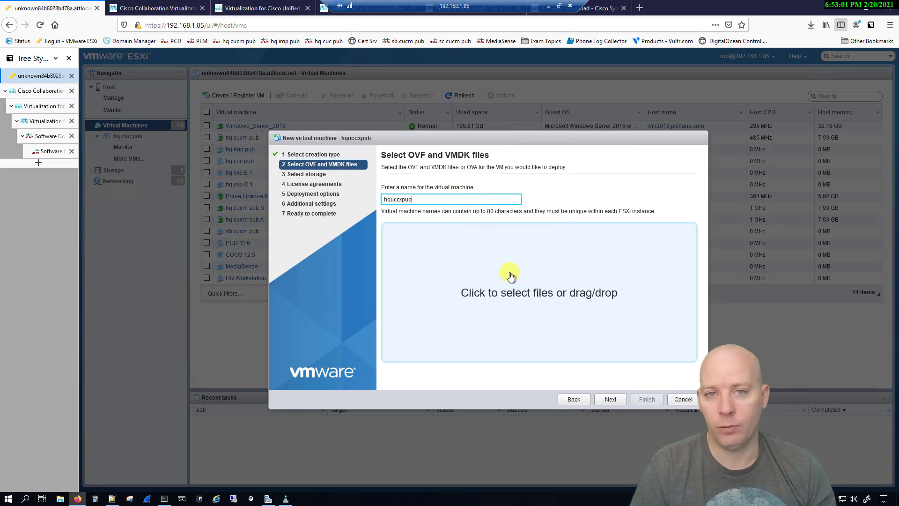
{"action": "left_click", "coordinate": [537, 294]}
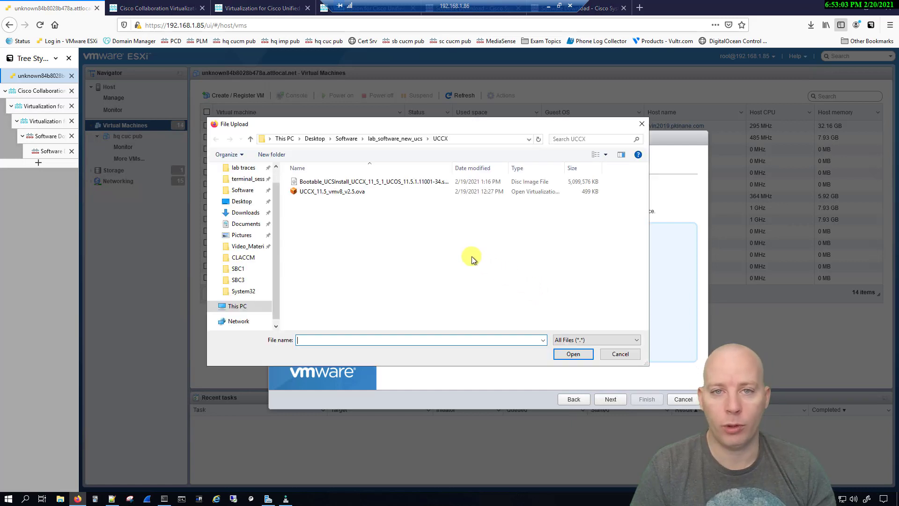
{"action": "left_click", "coordinate": [355, 192]}
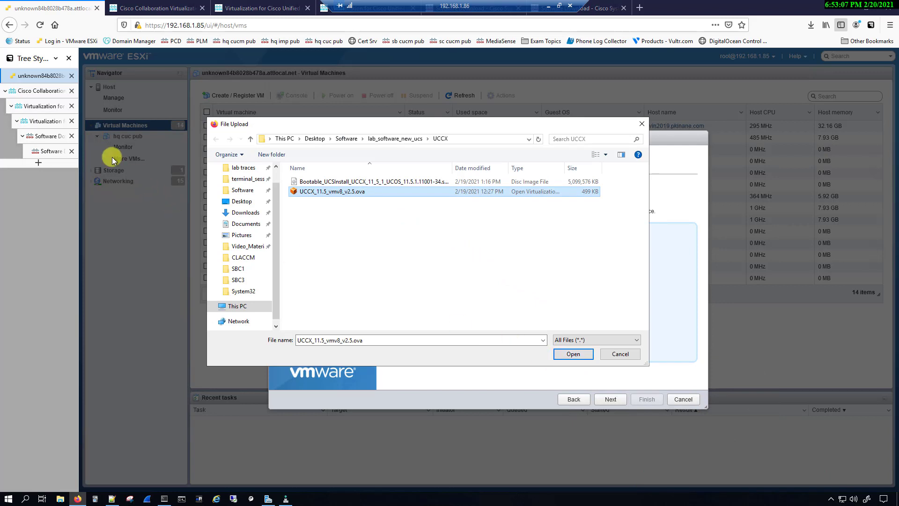
{"action": "left_click", "coordinate": [572, 354]}
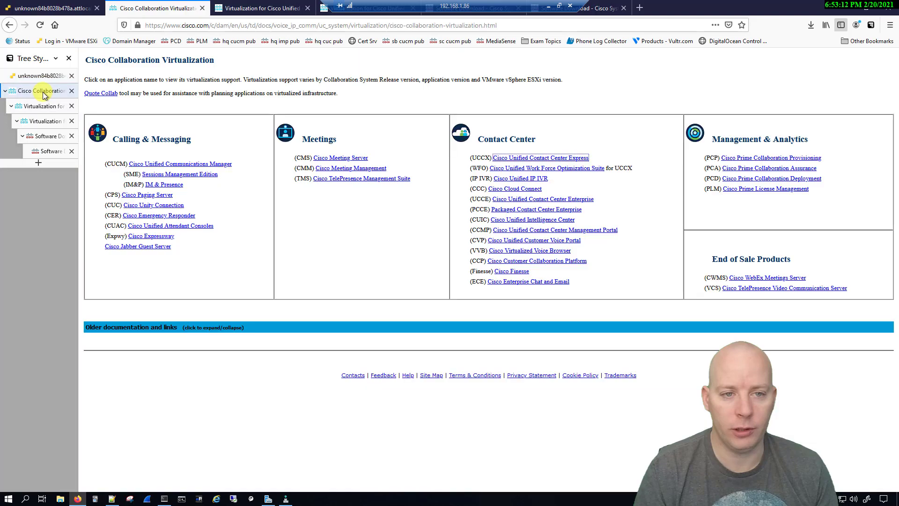
{"action": "left_click", "coordinate": [43, 92]}
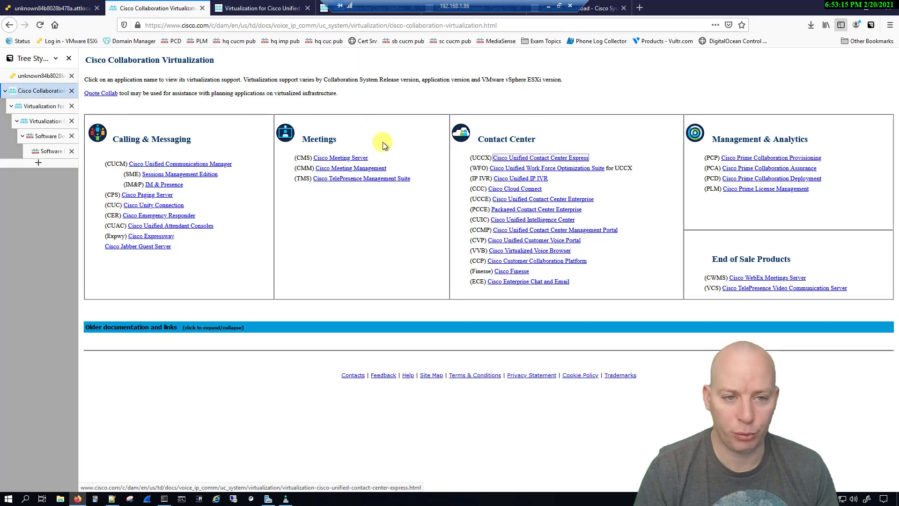
Step: Navigate from the UCCX Version 11.5 requirements to the release 2.5 OVA template downloads
{"action": "left_click", "coordinate": [40, 106]}
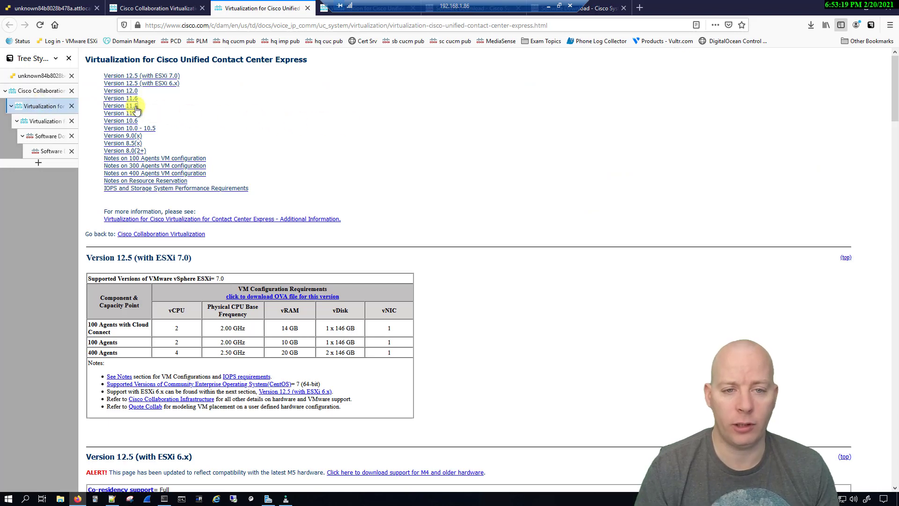
{"action": "left_click", "coordinate": [44, 122]}
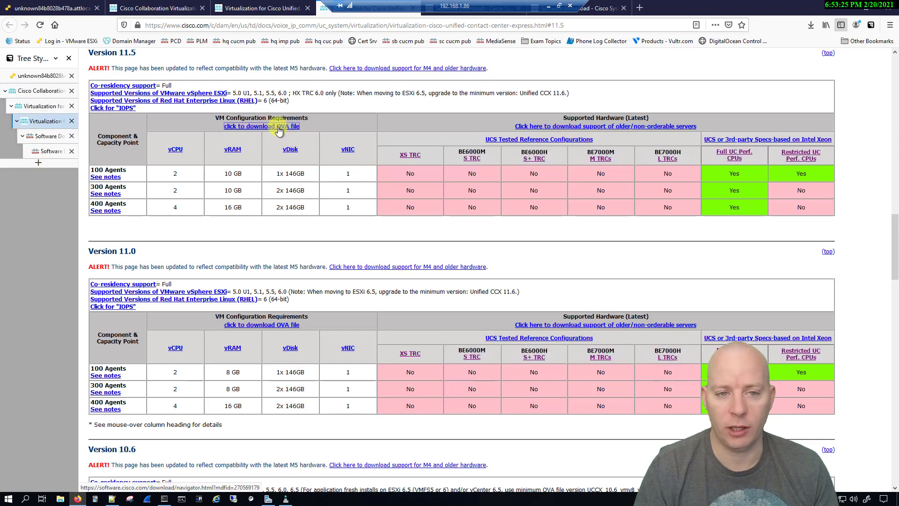
{"action": "left_click", "coordinate": [43, 135]}
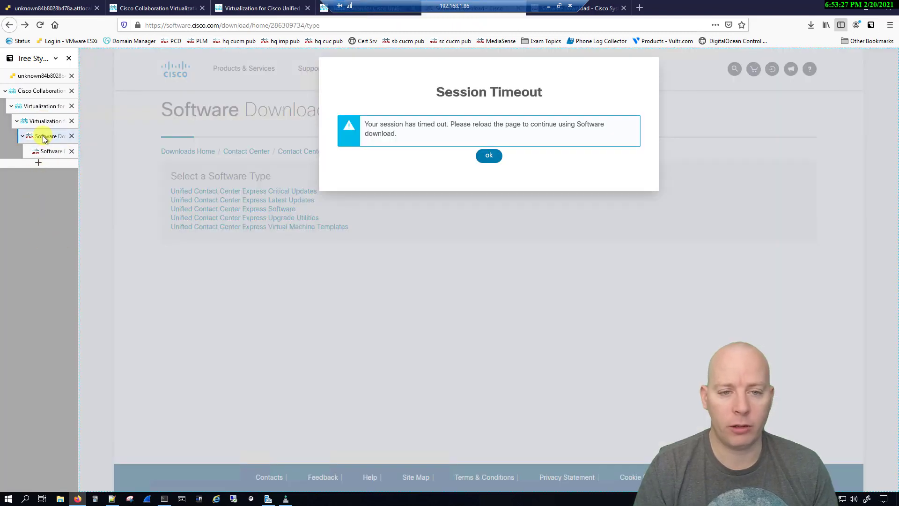
{"action": "left_click", "coordinate": [499, 159]}
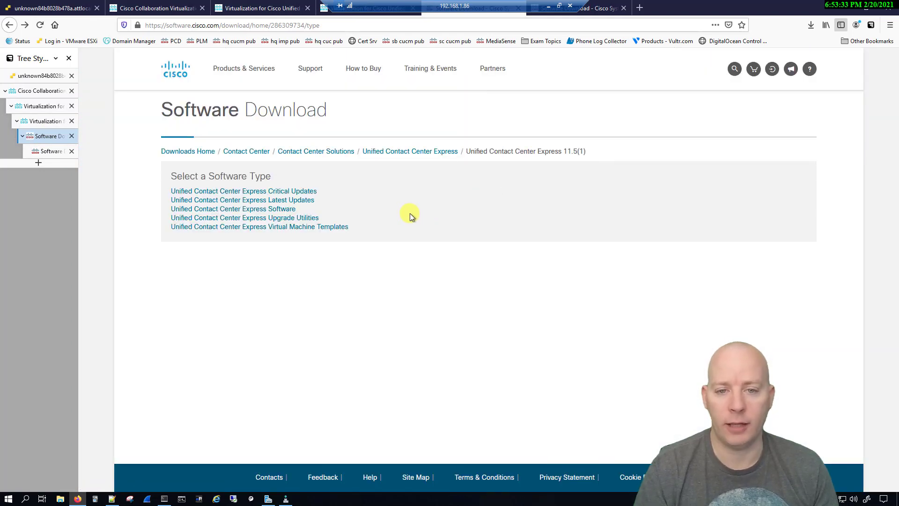
{"action": "left_click_drag", "start_coordinate": [302, 238], "coordinate": [162, 235]}
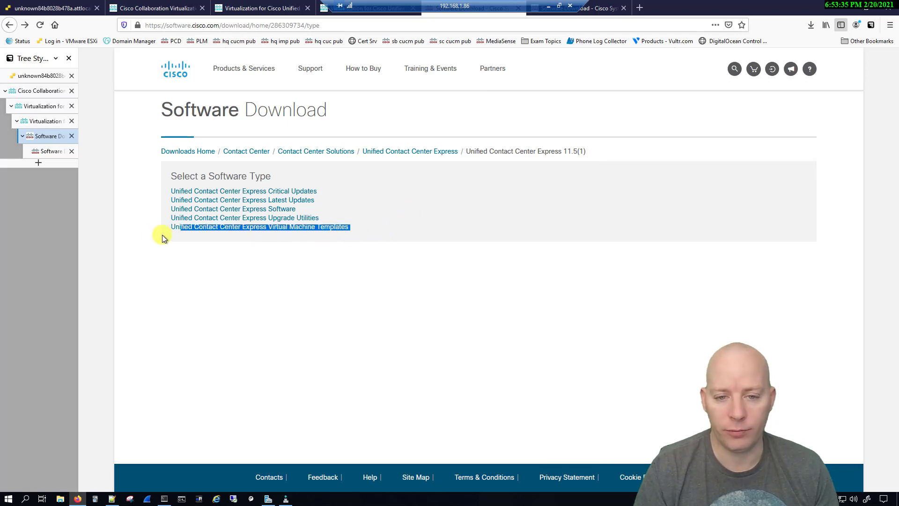
{"action": "left_click", "coordinate": [47, 151]}
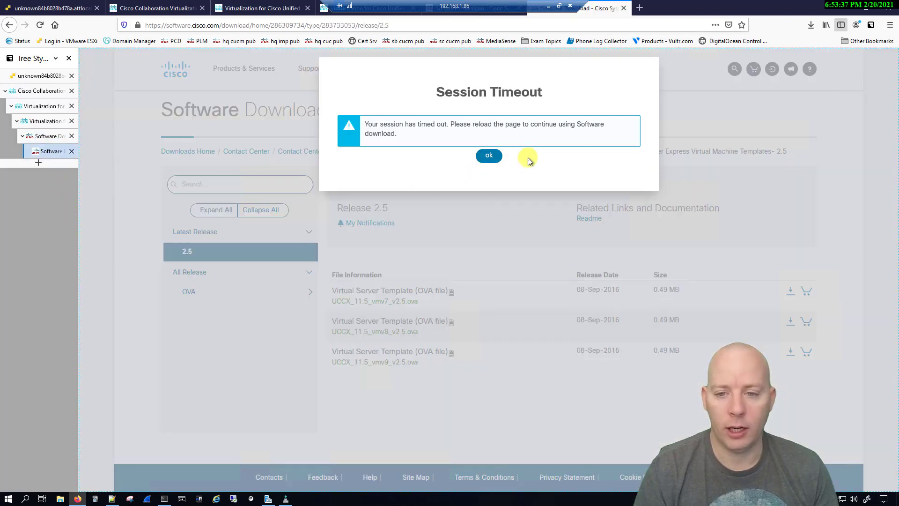
{"action": "left_click", "coordinate": [510, 169]}
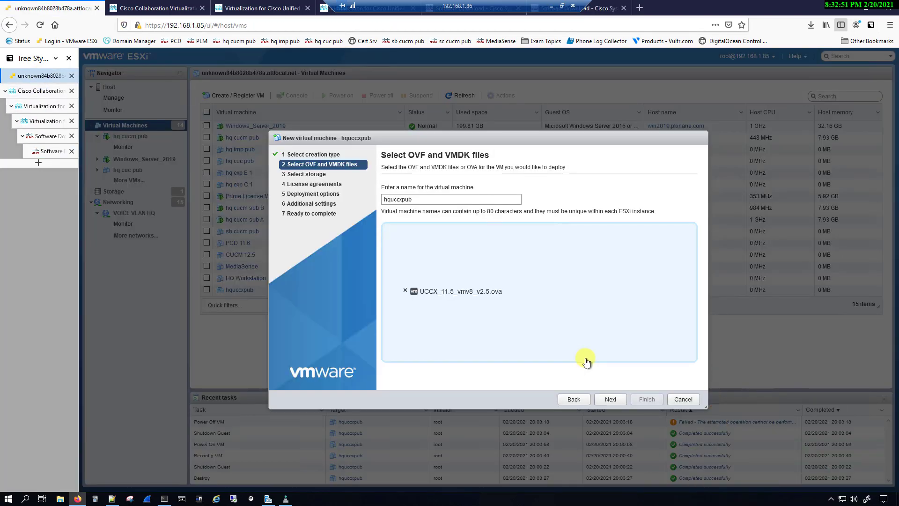
Step: Keep datastore1 as storage and accept the license agreement
{"action": "left_click", "coordinate": [610, 399]}
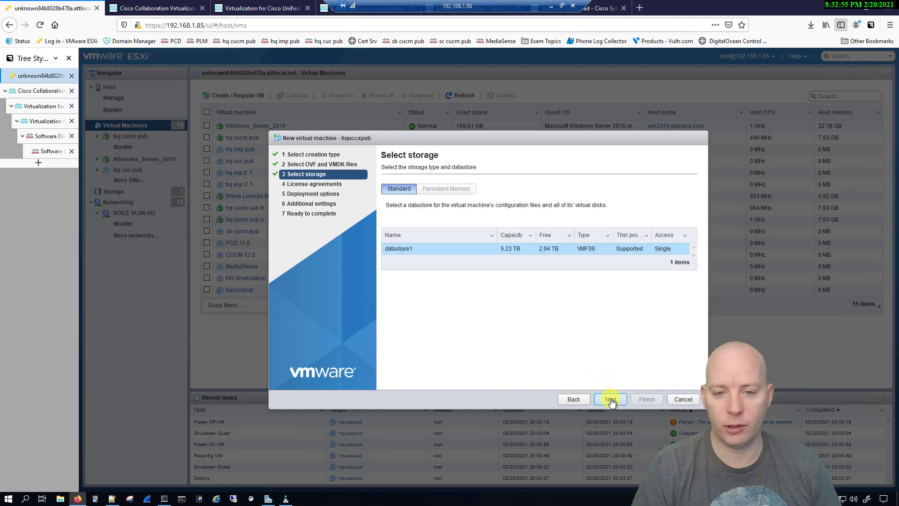
{"action": "left_click", "coordinate": [610, 398]}
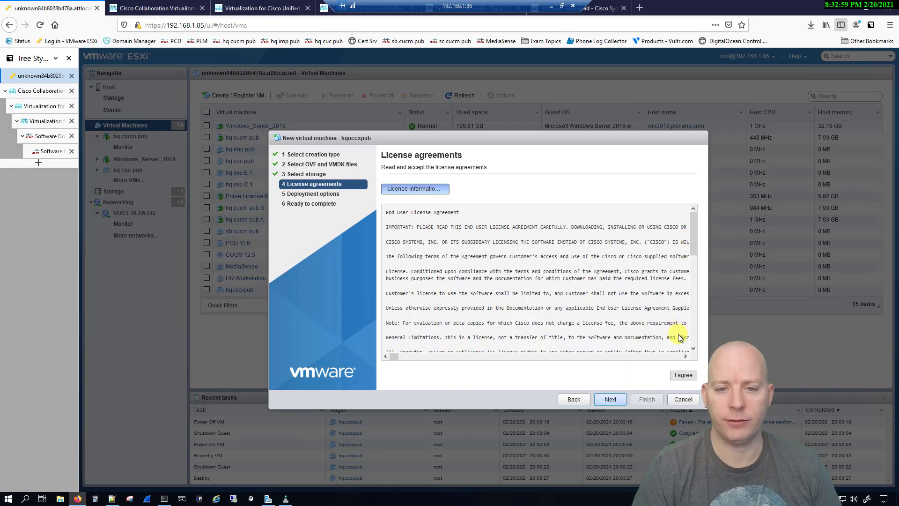
{"action": "left_click", "coordinate": [682, 376]}
{"action": "left_click", "coordinate": [609, 399]}
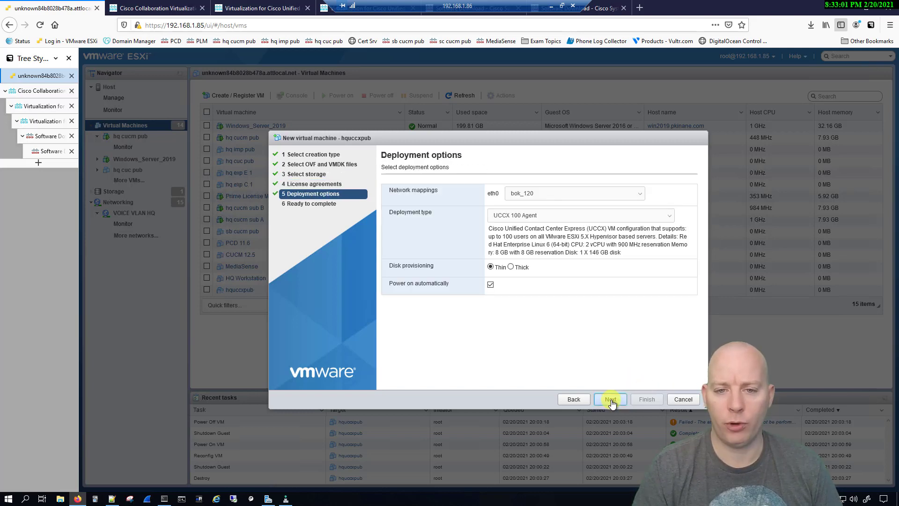
Step: Map eth0 to SERVER VLAN HQ, keep UCCX 100 Agent thin, disable auto power-on, and finish
{"action": "left_click", "coordinate": [565, 196]}
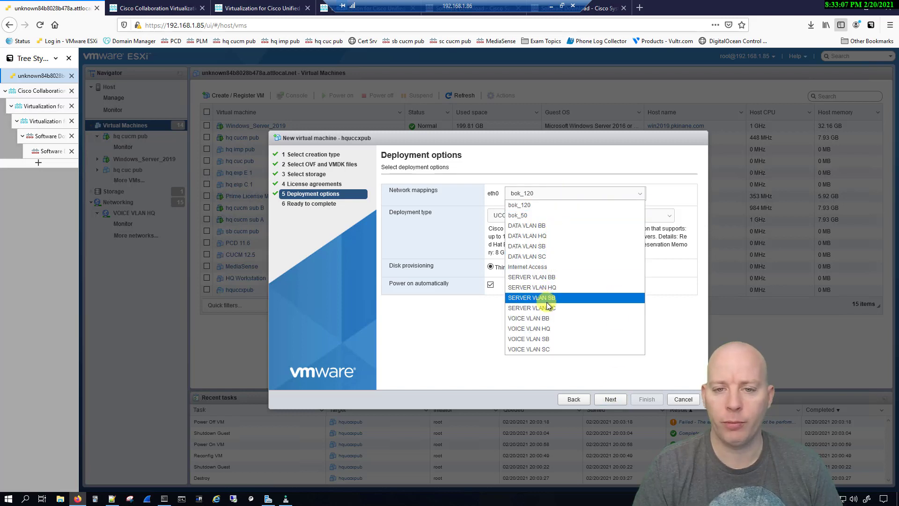
{"action": "left_click", "coordinate": [547, 287]}
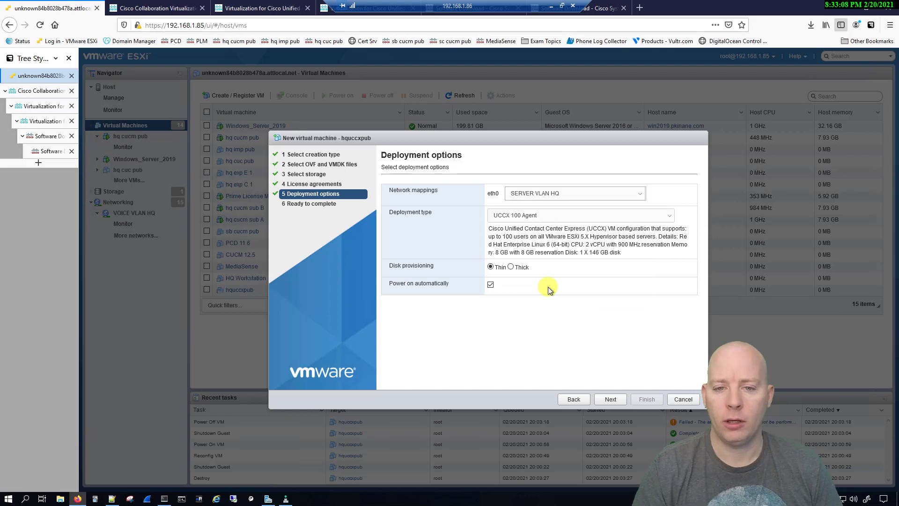
{"action": "left_click", "coordinate": [551, 215]}
{"action": "left_click", "coordinate": [552, 215]}
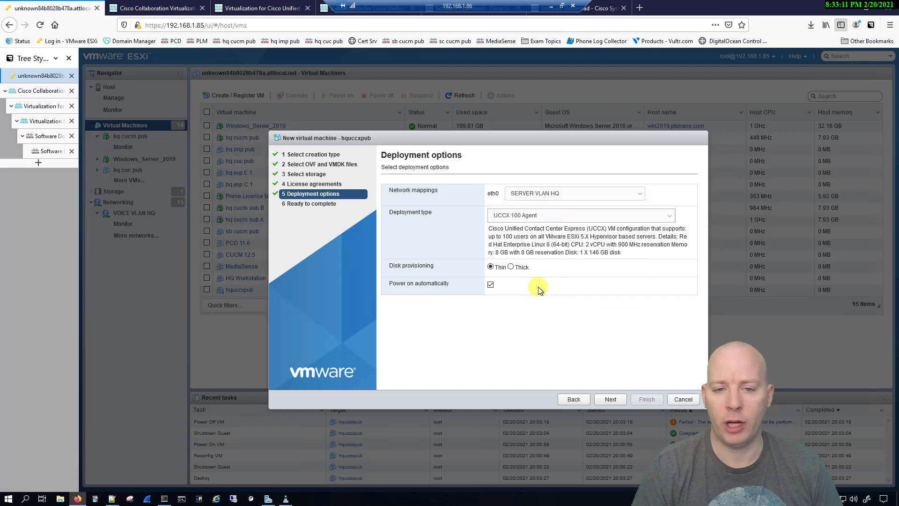
{"action": "left_click", "coordinate": [490, 284]}
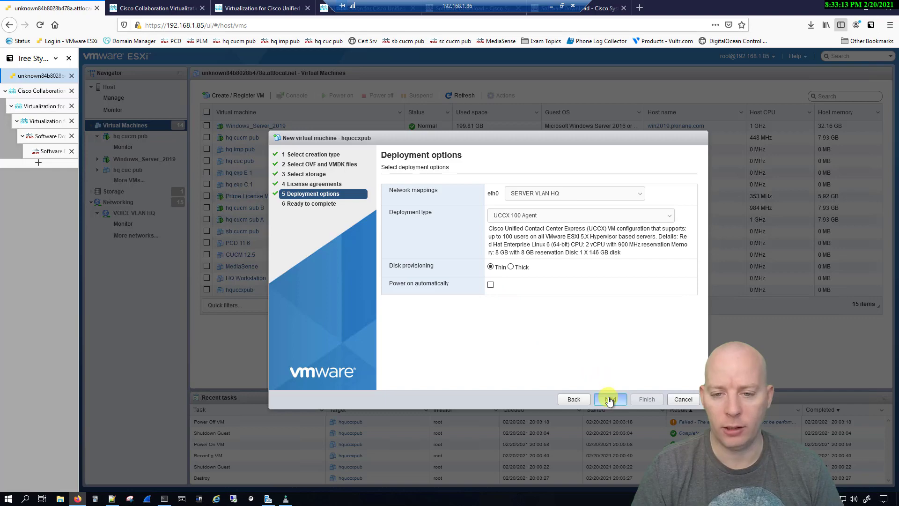
{"action": "left_click", "coordinate": [609, 398]}
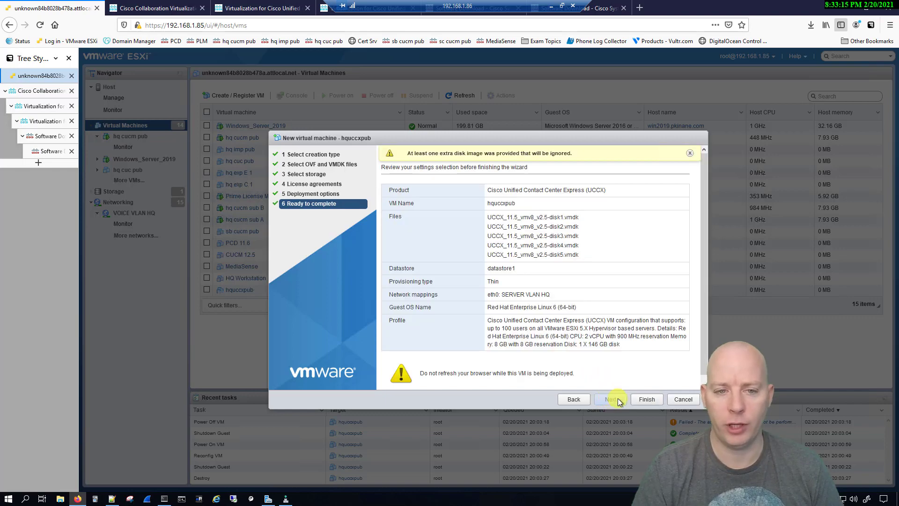
{"action": "left_click", "coordinate": [642, 399]}
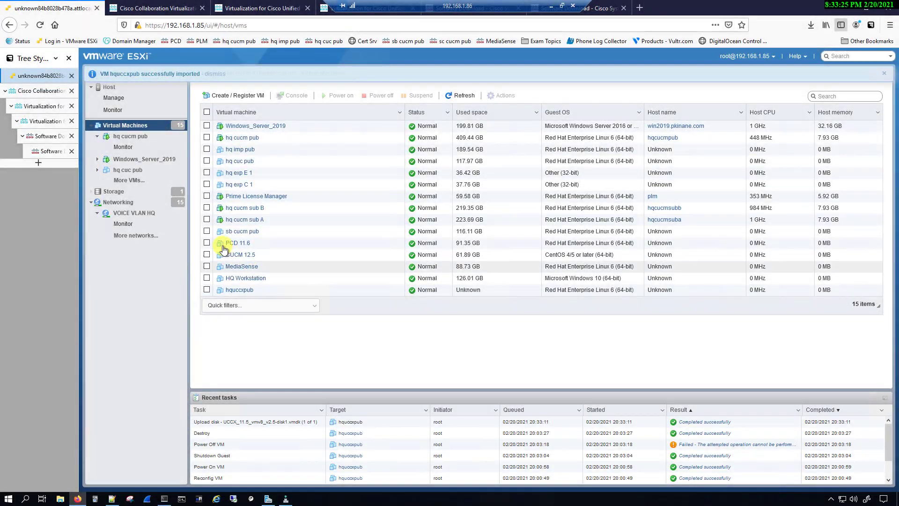
Step: Open hquccxpub's edit settings showing 2 CPUs, 10240 MB memory and a 146 GB disk
{"action": "left_click", "coordinate": [239, 290]}
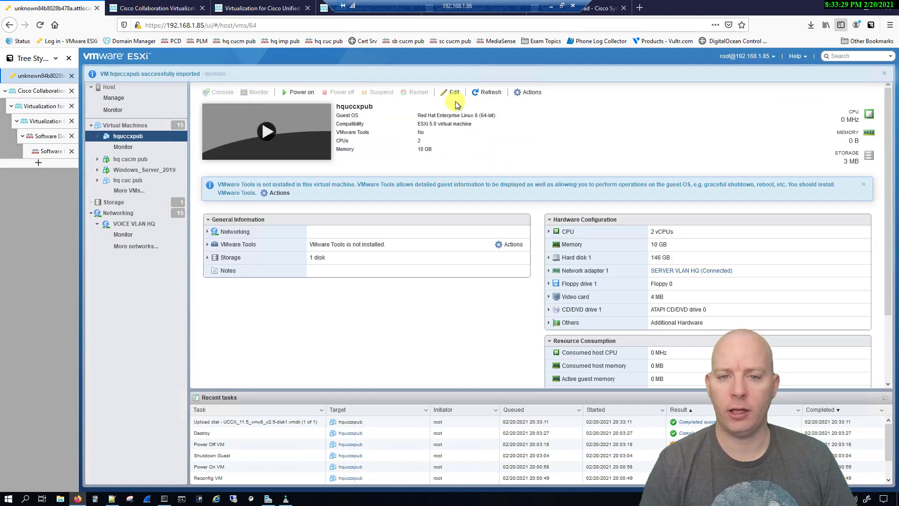
{"action": "left_click", "coordinate": [451, 94]}
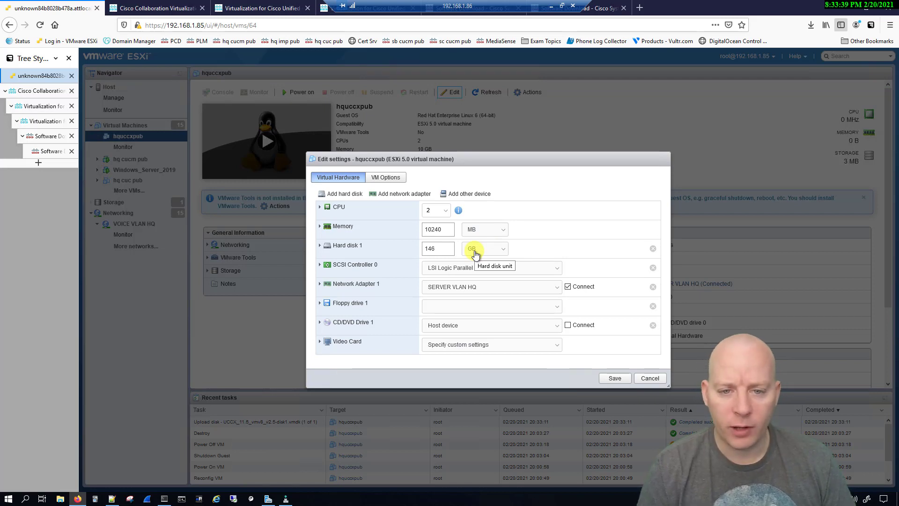
Step: Mount the Bootable_UCSInstall_UCCX_11_5_1_UCOS ISO from datastore1 on CD/DVD Drive 1, connected, and save
{"action": "left_click", "coordinate": [472, 327]}
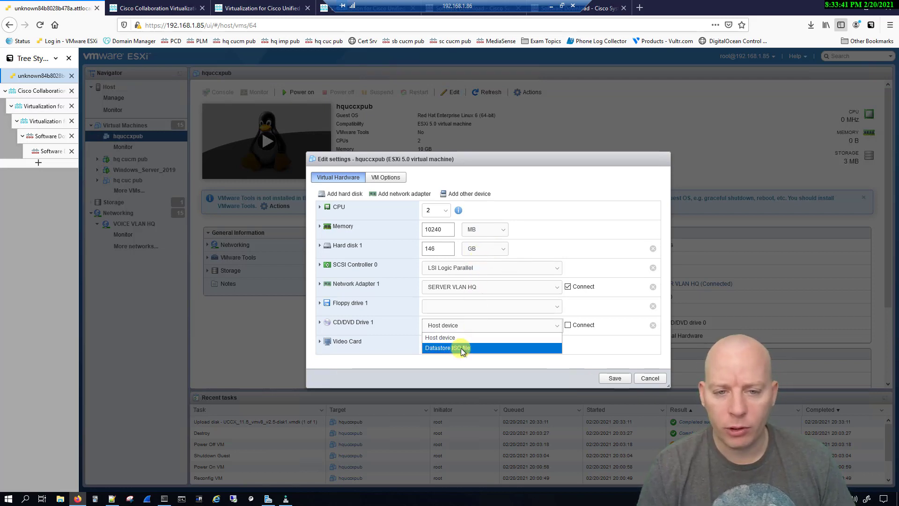
{"action": "left_click", "coordinate": [461, 348]}
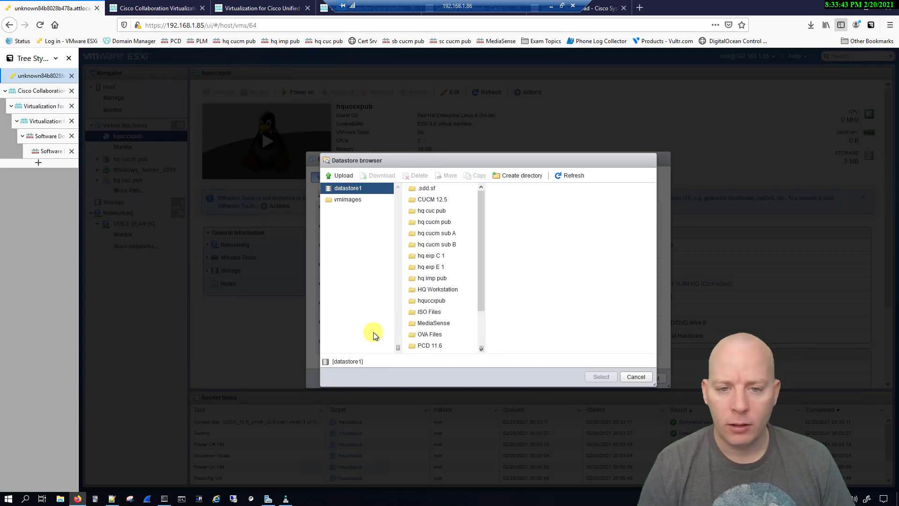
{"action": "left_click", "coordinate": [429, 311]}
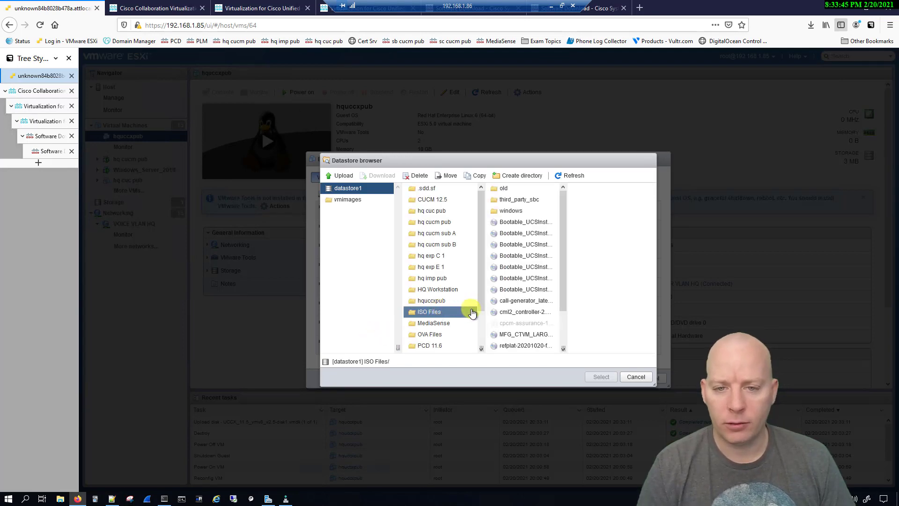
{"action": "left_click_drag", "start_coordinate": [563, 348], "coordinate": [622, 346]}
{"action": "left_click", "coordinate": [568, 245]}
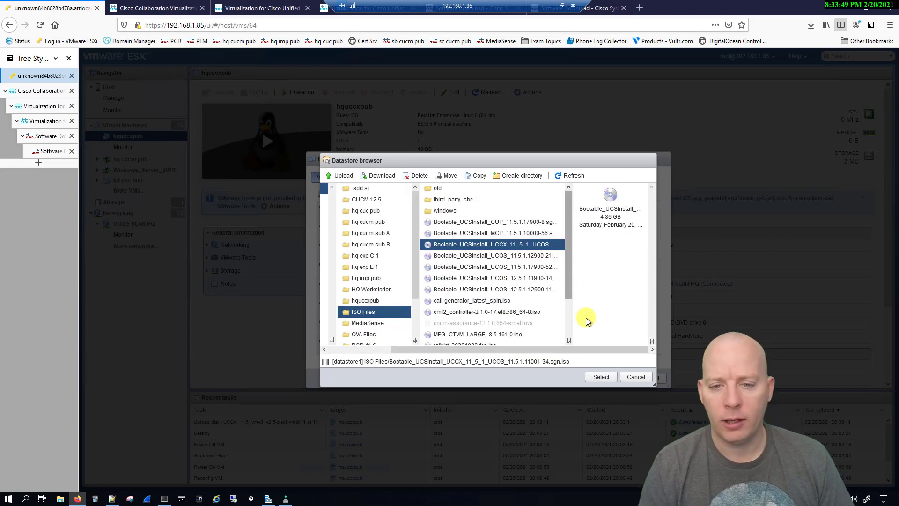
{"action": "left_click", "coordinate": [598, 377]}
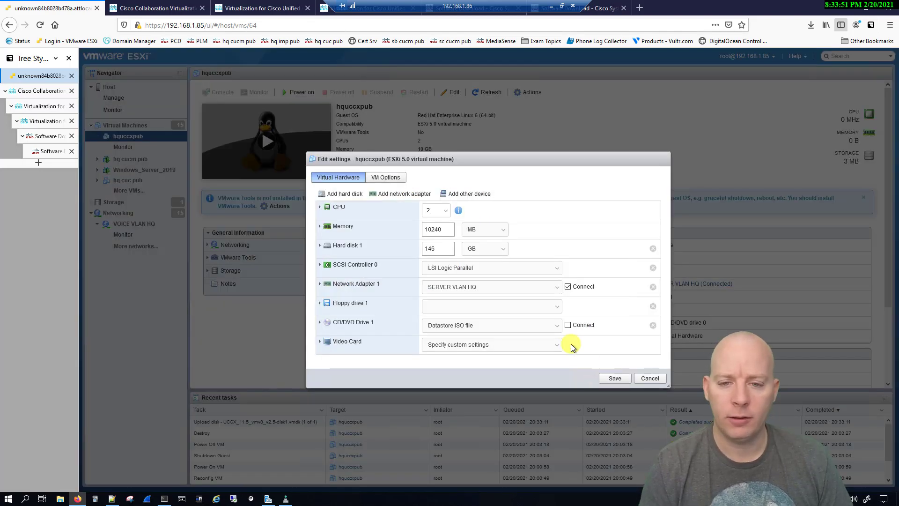
{"action": "left_click", "coordinate": [568, 325]}
{"action": "left_click", "coordinate": [614, 379]}
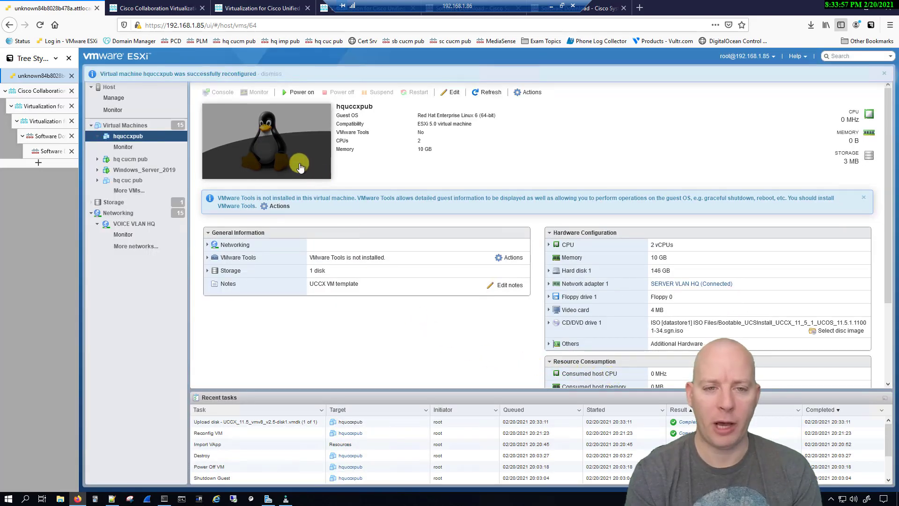
Step: Open hquccxpub's web console to watch it boot to the Disc Found prompt
{"action": "left_click", "coordinate": [272, 148]}
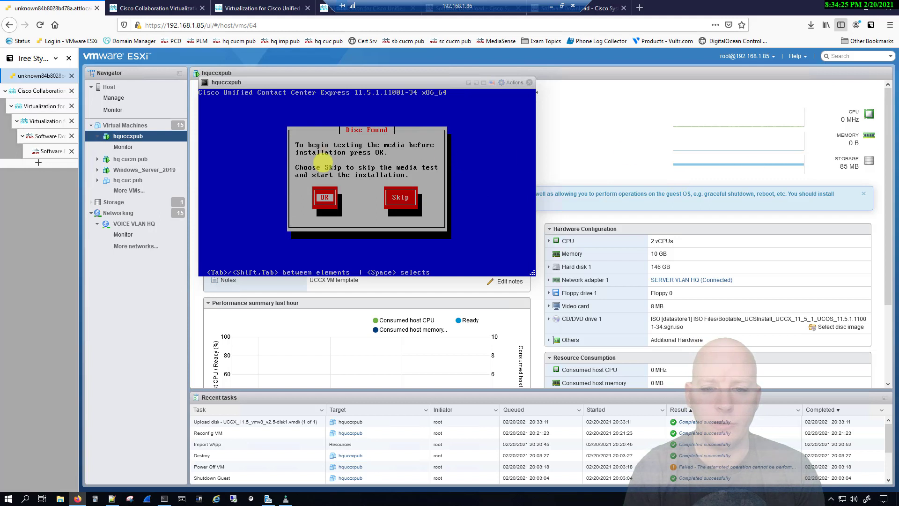
Step: Run the installer media check and acknowledge its Success result
{"action": "left_click", "coordinate": [325, 197]}
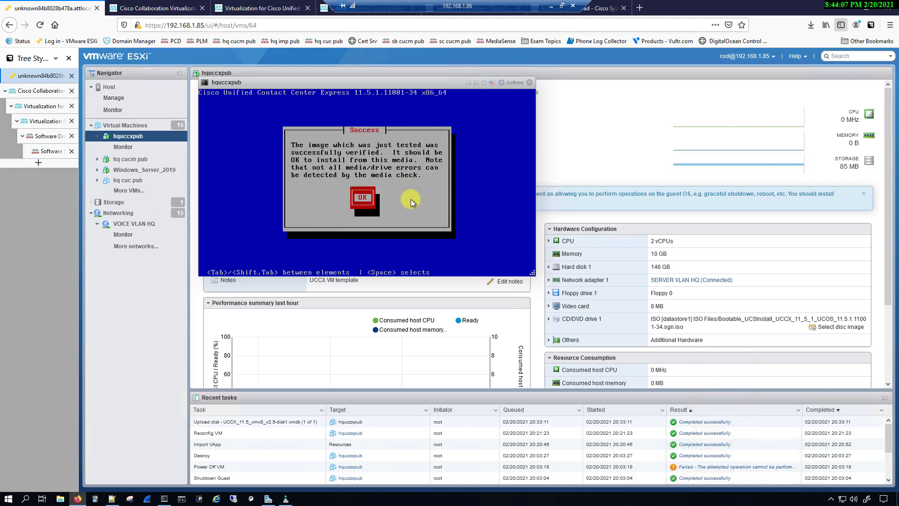
{"action": "left_click", "coordinate": [360, 185]}
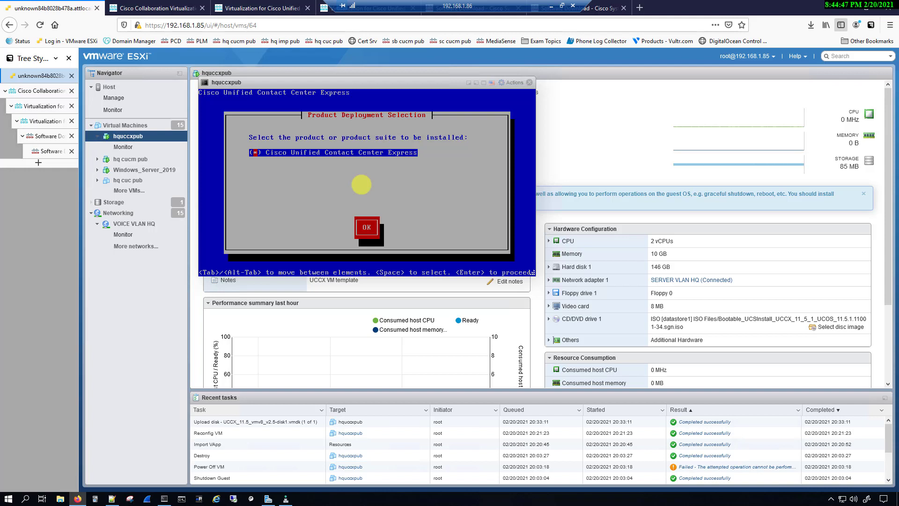
Step: Select Cisco Unified Contact Center Express, proceed with the install, and decline an upgrade patch
{"action": "key", "text": "Tab"}
{"action": "key", "text": "Return"}
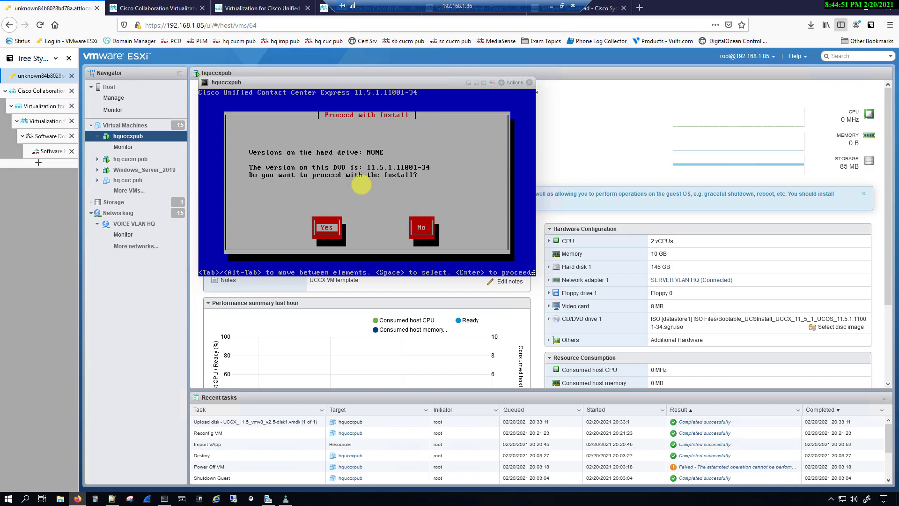
{"action": "key", "text": "Return"}
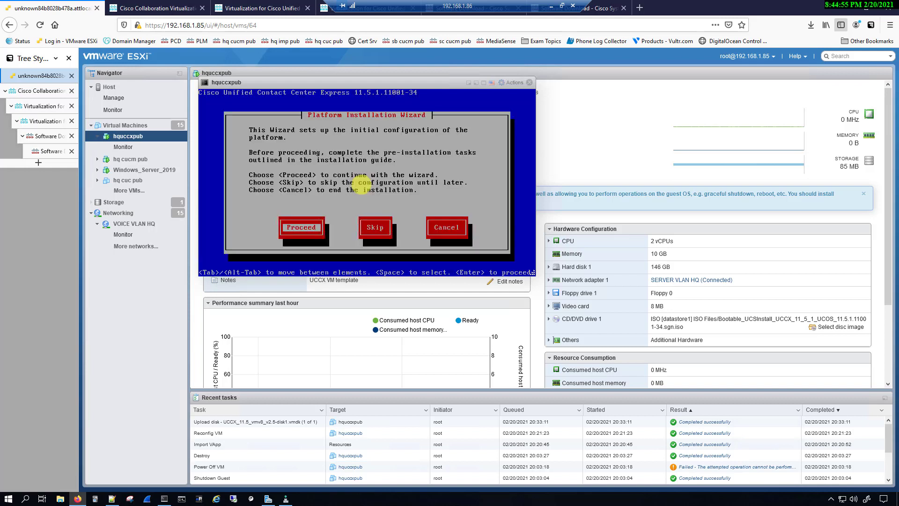
{"action": "key", "text": "Return"}
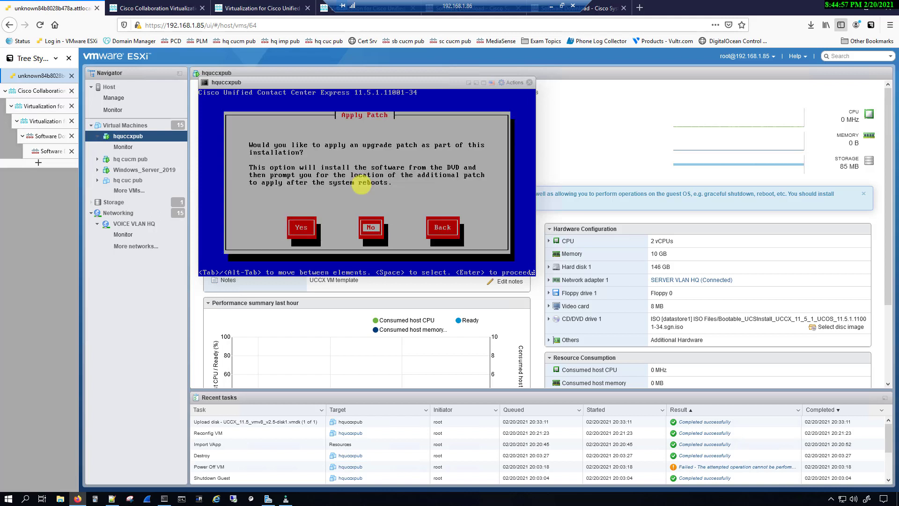
{"action": "key", "text": "Return"}
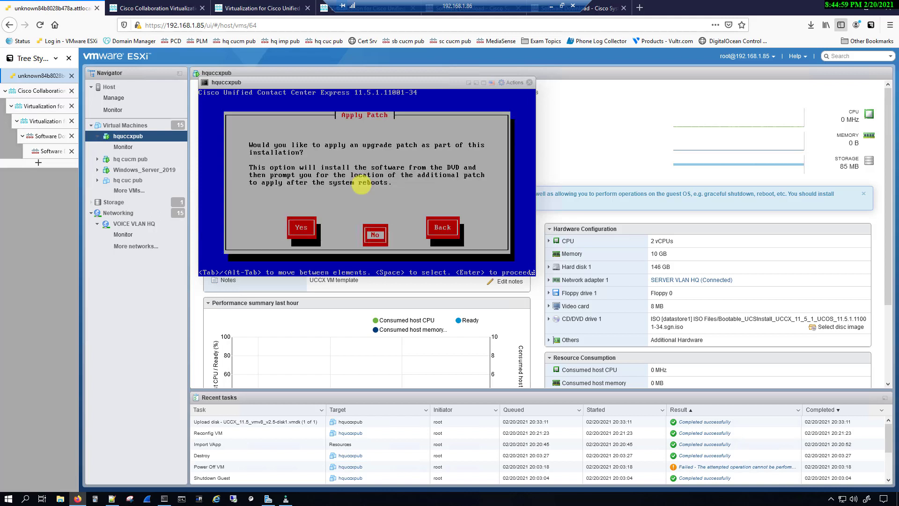
{"action": "key", "text": "Return"}
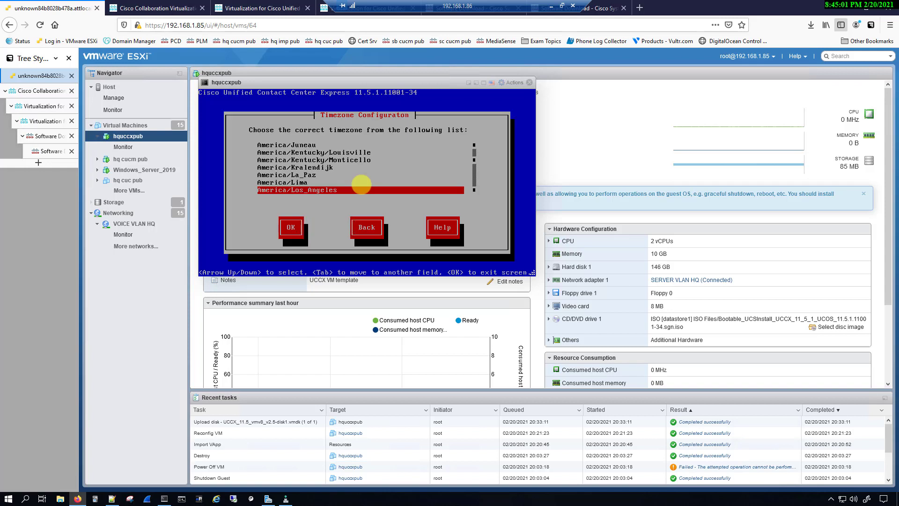
Step: Set the timezone to America/New_York and keep auto negotiation for the NIC
{"action": "key", "text": "Down"}
{"action": "key", "text": "Down"}
{"action": "key", "text": "Down"}
{"action": "key", "text": "Down"}
{"action": "key", "text": "Down"}
{"action": "key", "text": "Down"}
{"action": "key", "text": "Down"}
{"action": "key", "text": "Down"}
{"action": "key", "text": "Down"}
{"action": "key", "text": "Down"}
{"action": "key", "text": "Down"}
{"action": "key", "text": "Down"}
{"action": "key", "text": "Down"}
{"action": "key", "text": "Down"}
{"action": "key", "text": "Down"}
{"action": "key", "text": "Down"}
{"action": "key", "text": "Down"}
{"action": "key", "text": "Down"}
{"action": "key", "text": "Down"}
{"action": "key", "text": "Down"}
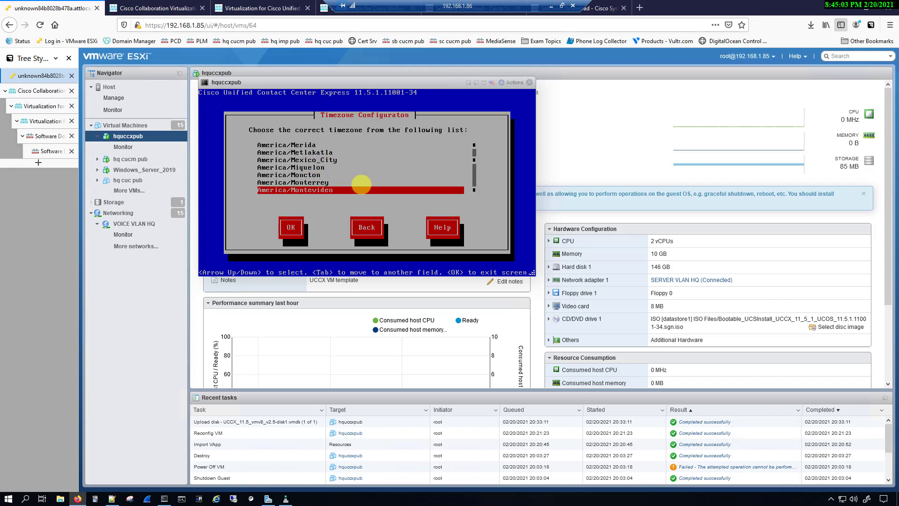
{"action": "key", "text": "Tab"}
{"action": "key", "text": "Return"}
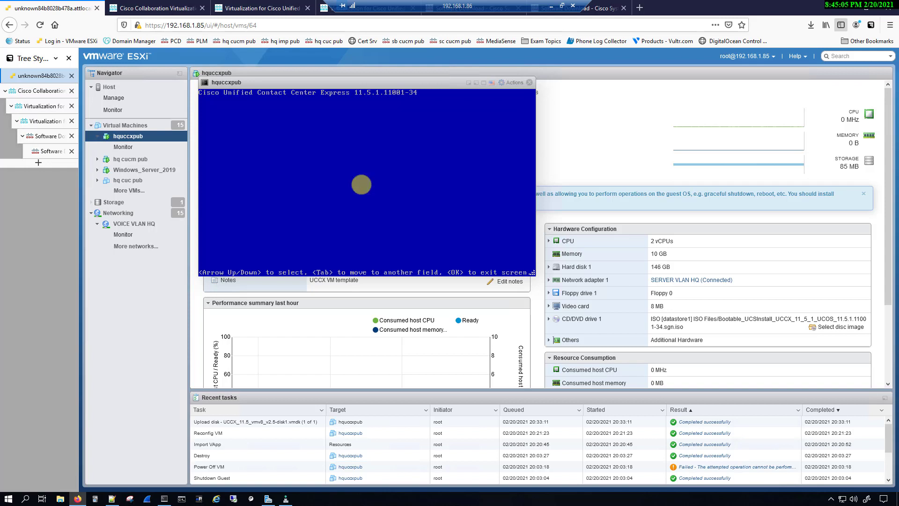
{"action": "key", "text": "Return"}
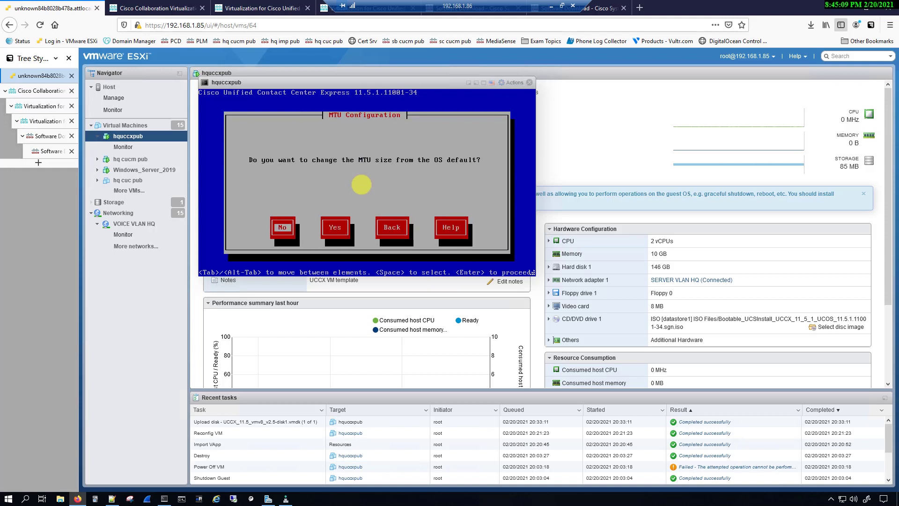
Step: Keep the default MTU and set static host hquccxpub, IP 192.168.110.15, mask 255.255.255.0, gateway 192.168.110.1
{"action": "key", "text": "Return"}
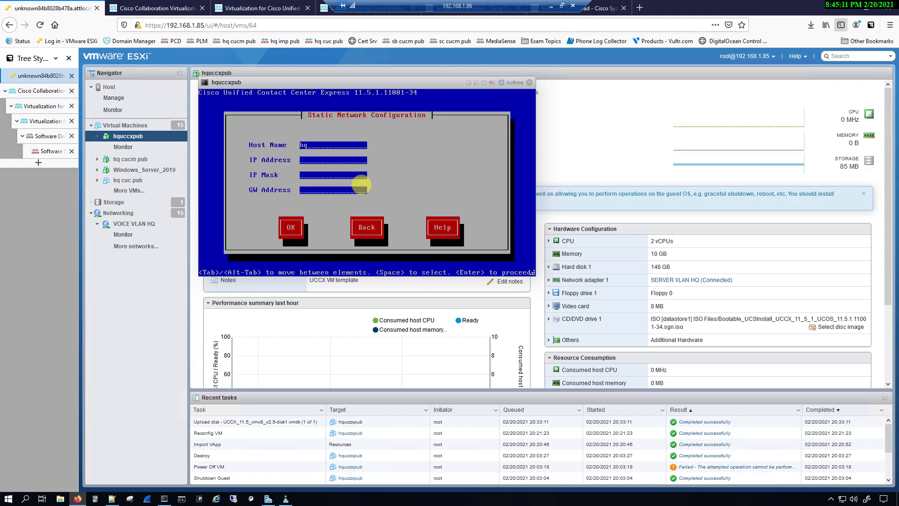
{"action": "type", "text": "uccx"}
{"action": "type", "text": "pub"}
{"action": "type", "text": "192.168.110"}
{"action": "type", "text": ".15"}
{"action": "type", "text": "255.255."}
{"action": "type", "text": "255.0"}
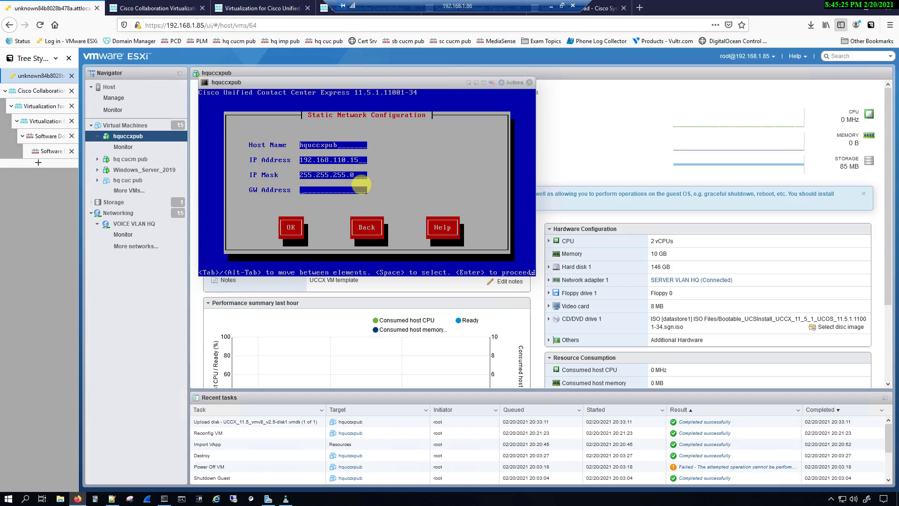
{"action": "type", "text": "192.168.110.1"}
{"action": "key", "text": "Tab"}
{"action": "key", "text": "Return"}
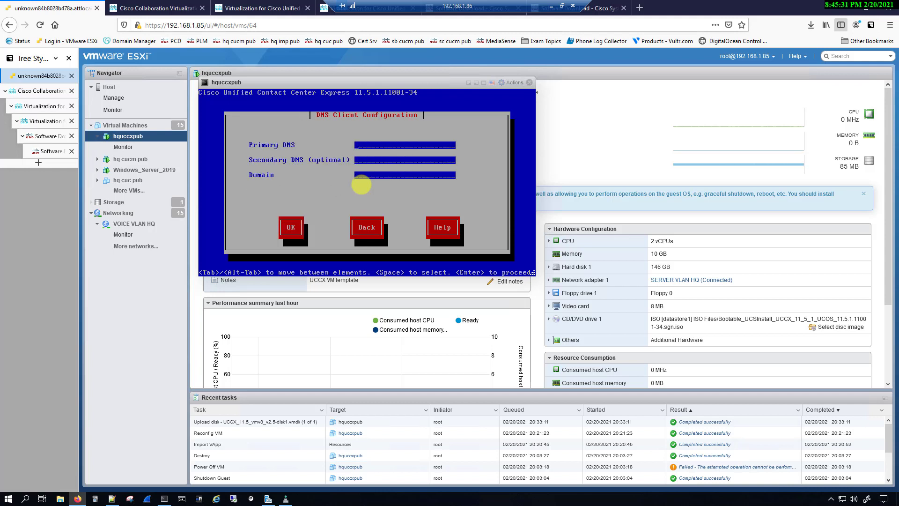
Step: Set primary DNS 192.168.110.18 and domain pkinane.com in the DNS client settings
{"action": "type", "text": "192.168.110.18pkin"}
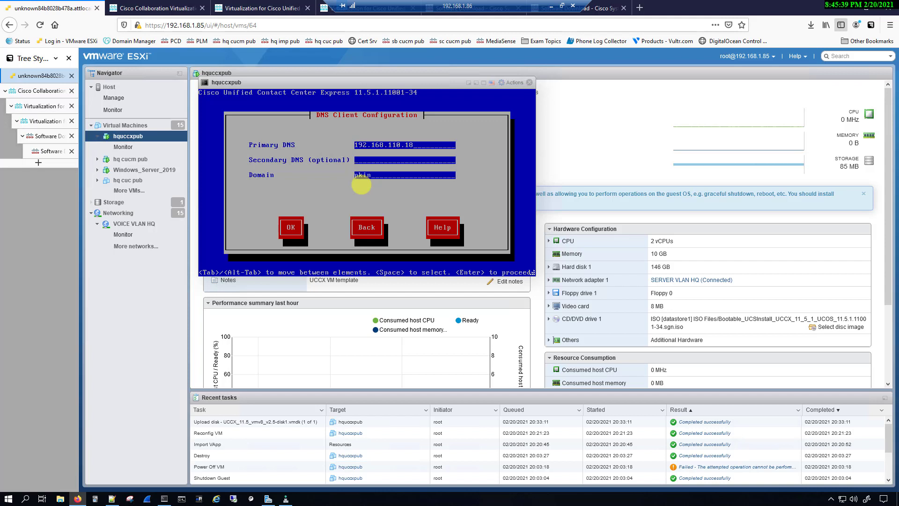
{"action": "type", "text": "ane.com"}
{"action": "key", "text": "Tab"}
{"action": "key", "text": "Return"}
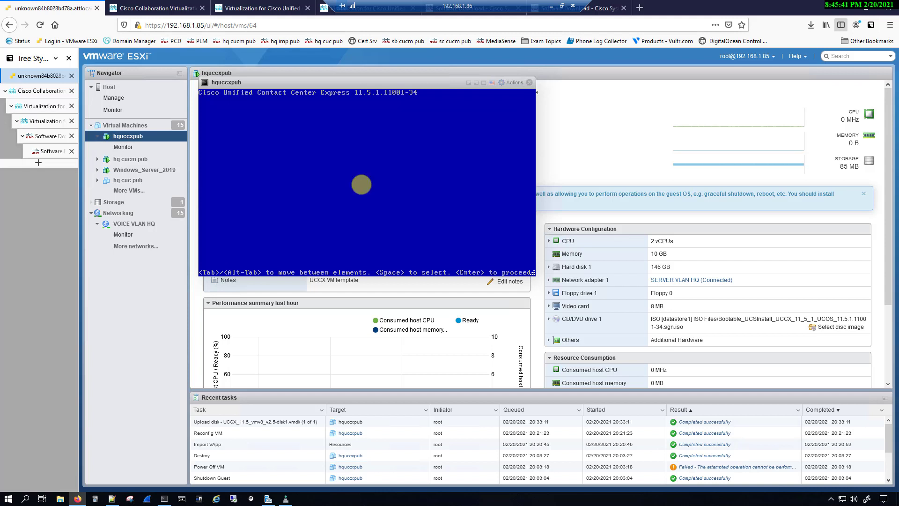
Step: Create the platform administrator login 'admin' with its password entered twice
{"action": "type", "text": "admin"}
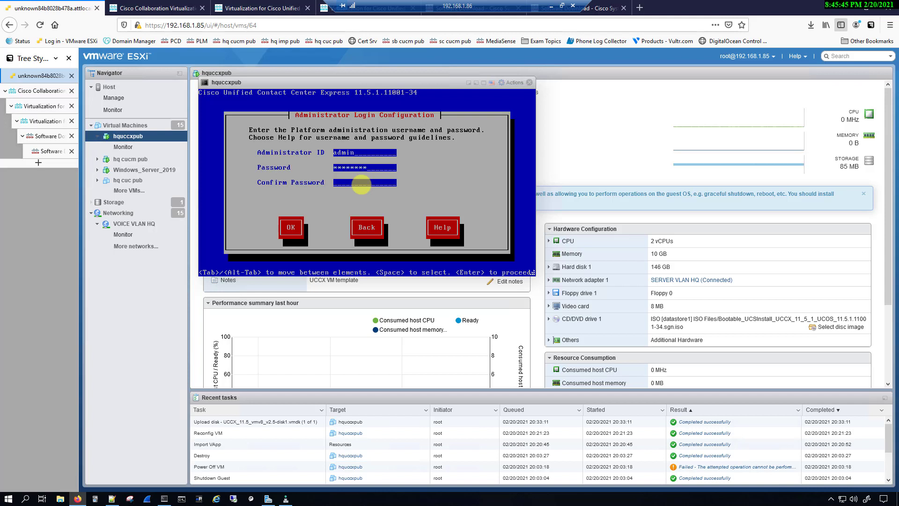
{"action": "type", "text": "********"}
{"action": "key", "text": "Tab"}
{"action": "key", "text": "Return"}
Step: Fill every certificate field with 'home' and keep United States as the country
{"action": "type", "text": "home"}
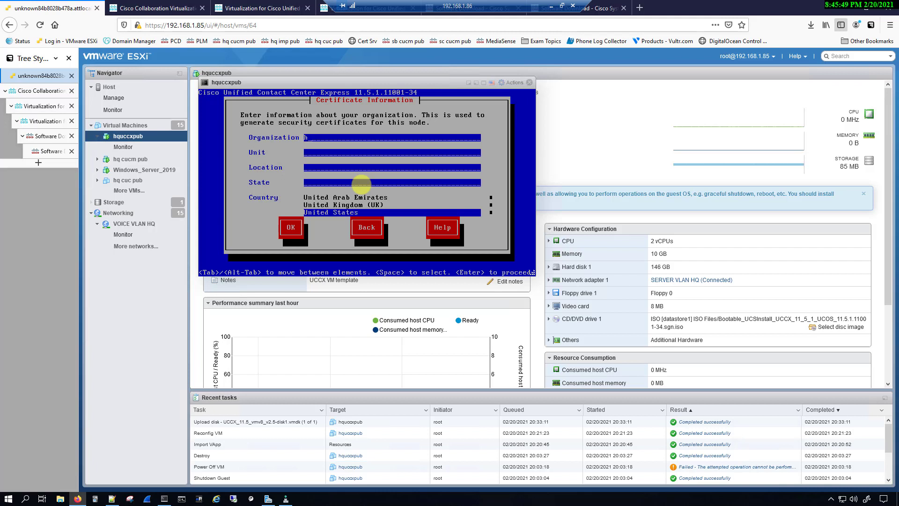
{"action": "key", "text": "Tab"}
{"action": "type", "text": "homehom"}
{"action": "key", "text": "BackSpace"}
{"action": "key", "text": "BackSpace"}
{"action": "key", "text": "BackSpace"}
{"action": "type", "text": "homehome"}
{"action": "key", "text": "Tab"}
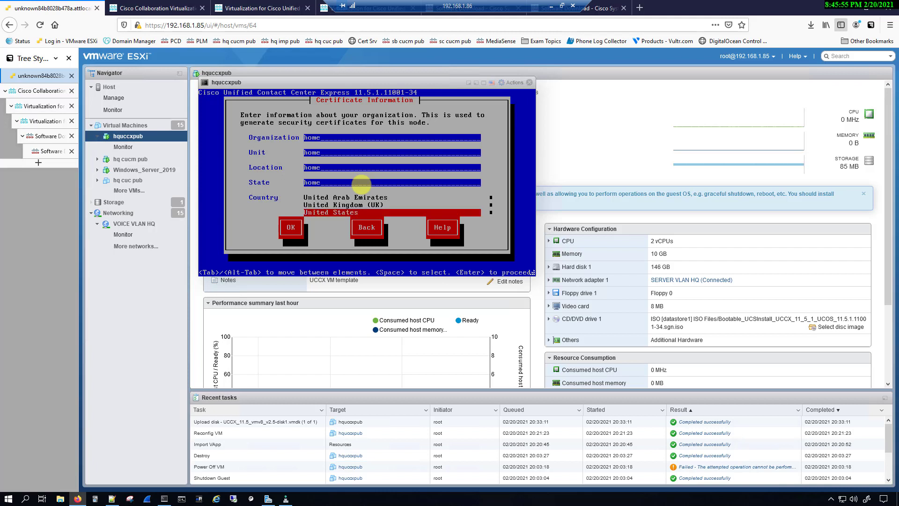
{"action": "key", "text": "Tab"}
{"action": "key", "text": "Return"}
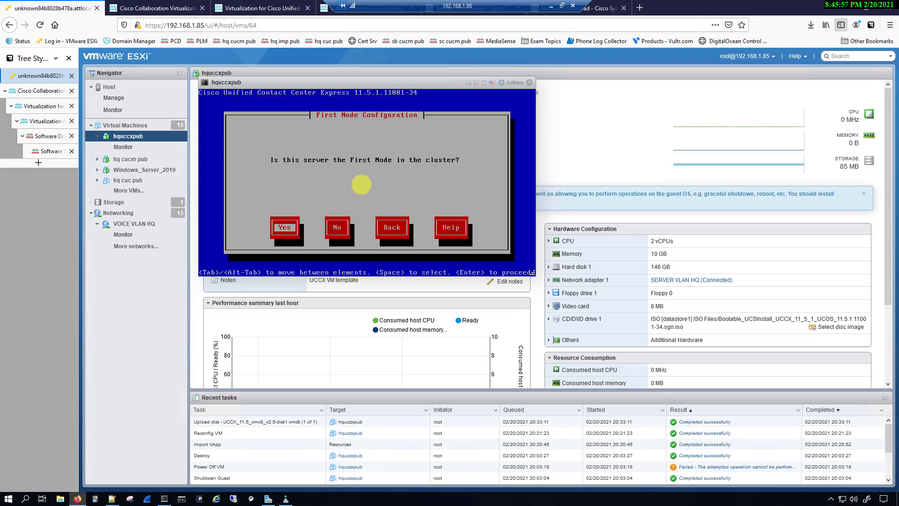
Step: Make this server the first node, set NTP server 192.168.110.1, and enter the security password
{"action": "key", "text": "Return"}
{"action": "type", "text": "1"}
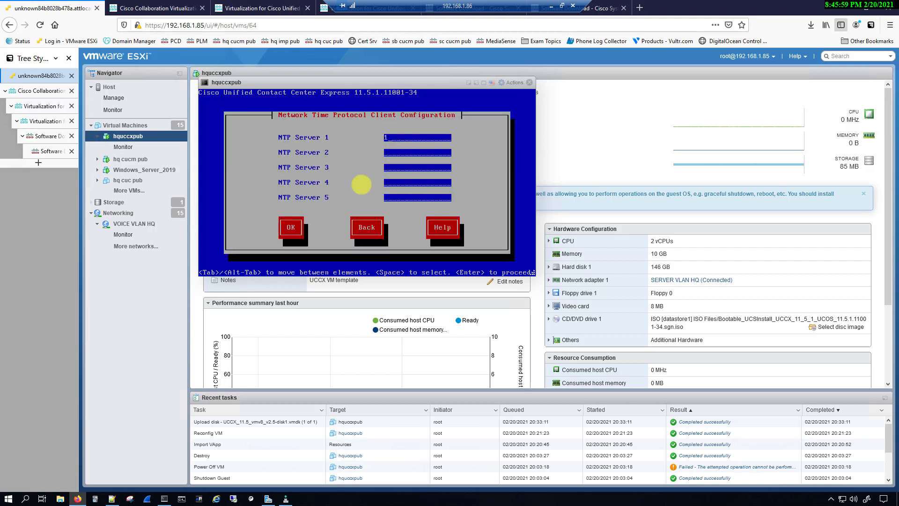
{"action": "type", "text": "92.168.110.1"}
{"action": "key", "text": "Return"}
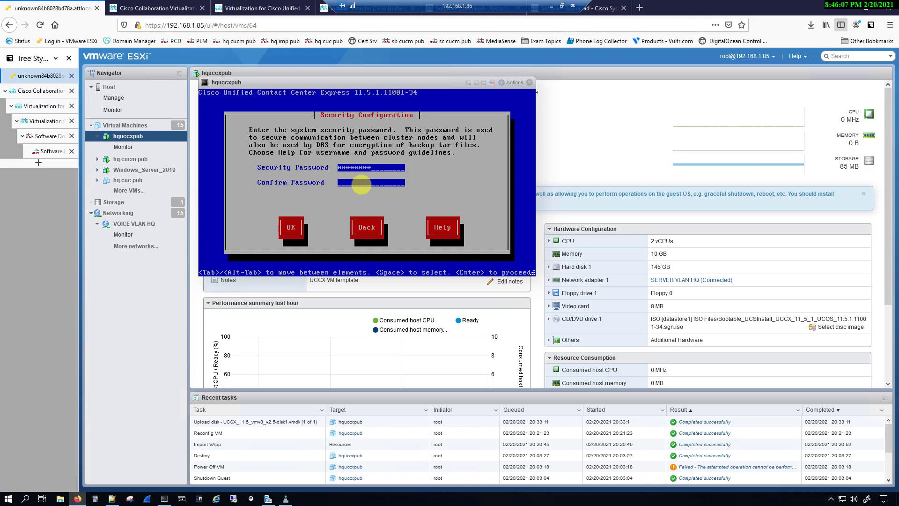
{"action": "type", "text": "********"}
{"action": "key", "text": "Tab"}
{"action": "key", "text": "Return"}
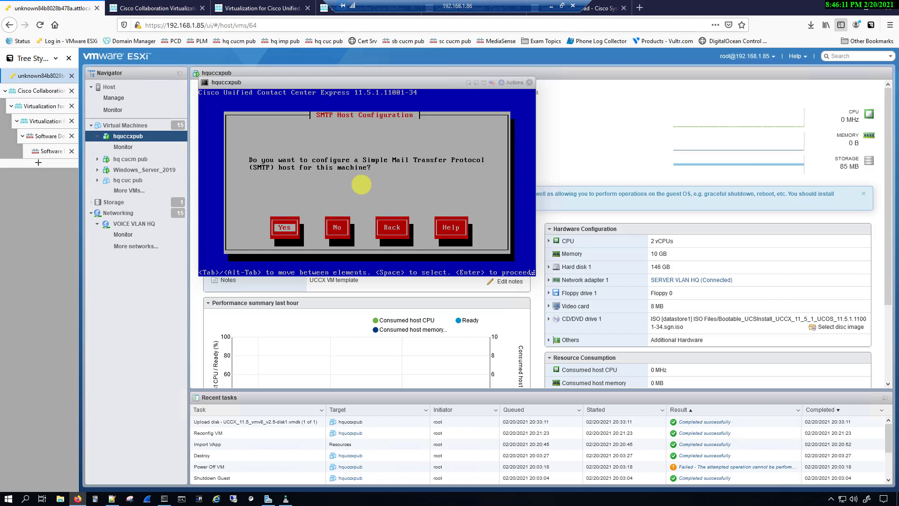
Step: Skip SMTP, create application user 'admin' with its password, and confirm the platform configuration
{"action": "key", "text": "Tab"}
{"action": "key", "text": "Return"}
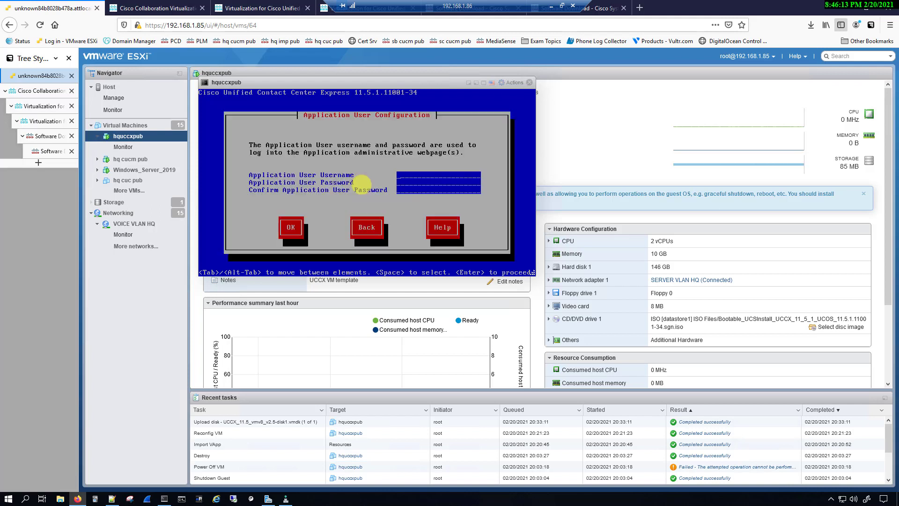
{"action": "type", "text": "admin"}
{"action": "key", "text": "Tab"}
{"action": "type", "text": "********"}
{"action": "key", "text": "Tab"}
{"action": "type", "text": "********"}
{"action": "key", "text": "Tab"}
{"action": "key", "text": "Return"}
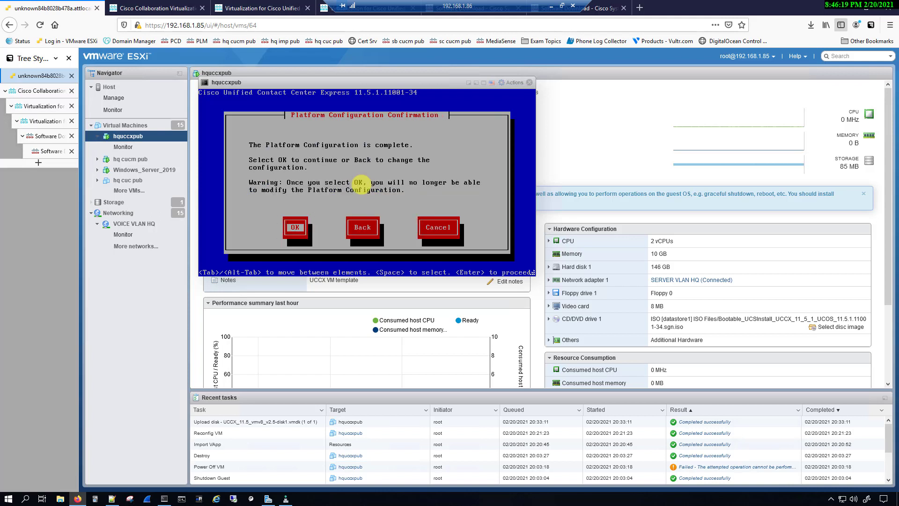
{"action": "key", "text": "Return"}
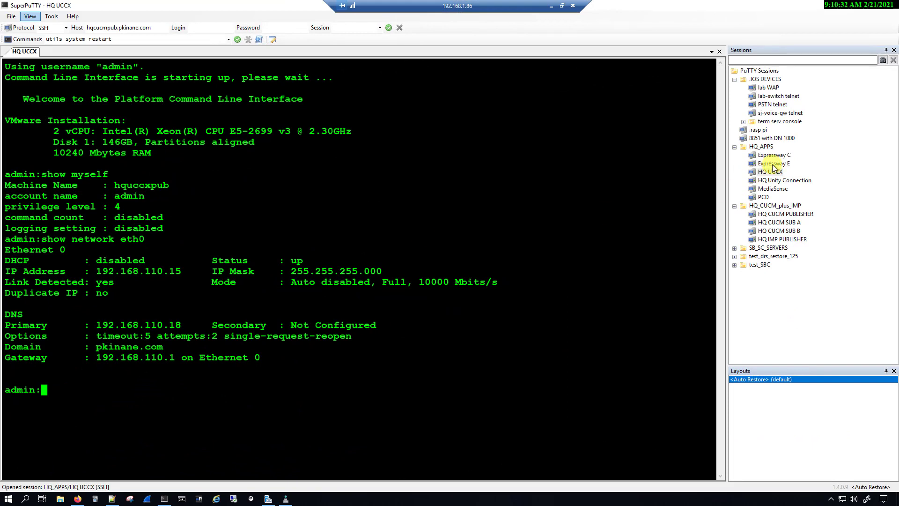
Step: Open the HQ UCCX SSH session and highlight show myself reporting machine name hquccxpub
{"action": "left_click", "coordinate": [770, 172]}
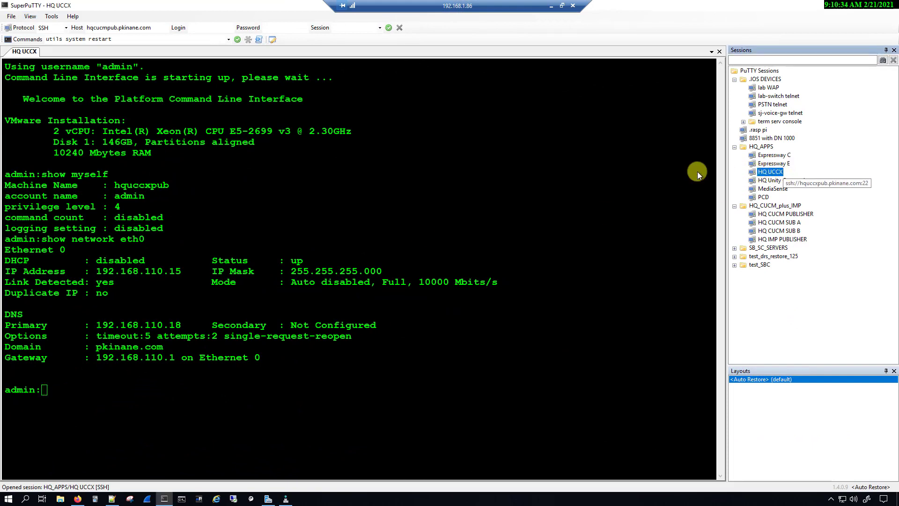
{"action": "left_click_drag", "start_coordinate": [44, 173], "coordinate": [109, 173]}
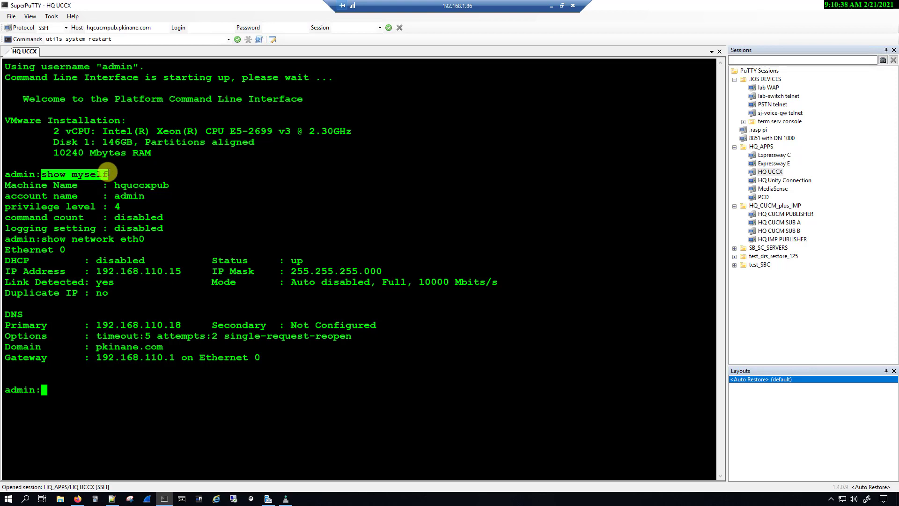
{"action": "left_click_drag", "start_coordinate": [5, 185], "coordinate": [171, 183]}
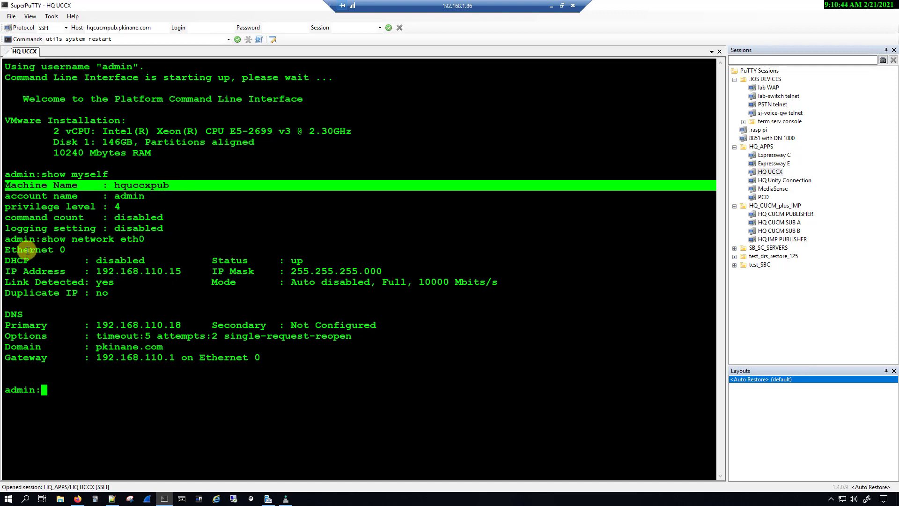
Step: Highlight show network eth0 output: IP 192.168.110.15, DNS 192.168.110.18, domain and gateway 192.168.110.1
{"action": "triple_click", "coordinate": [12, 239]}
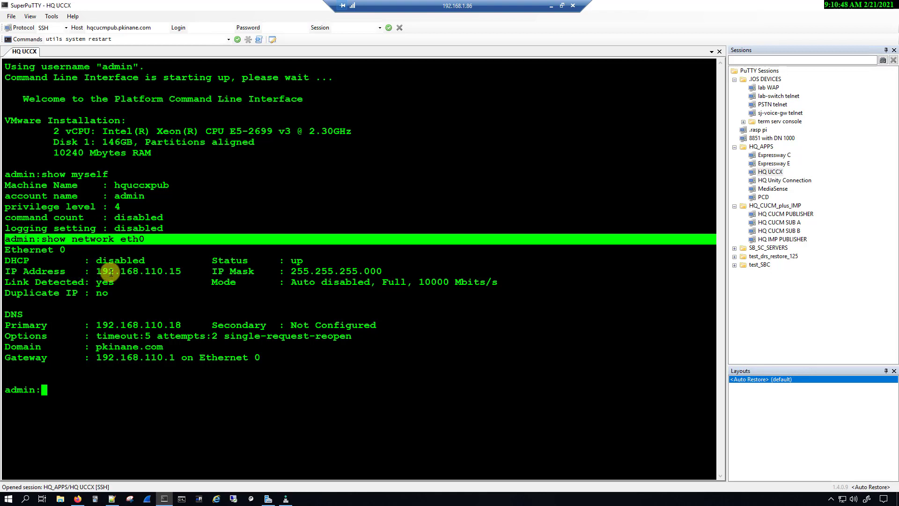
{"action": "left_click_drag", "start_coordinate": [6, 272], "coordinate": [178, 272]}
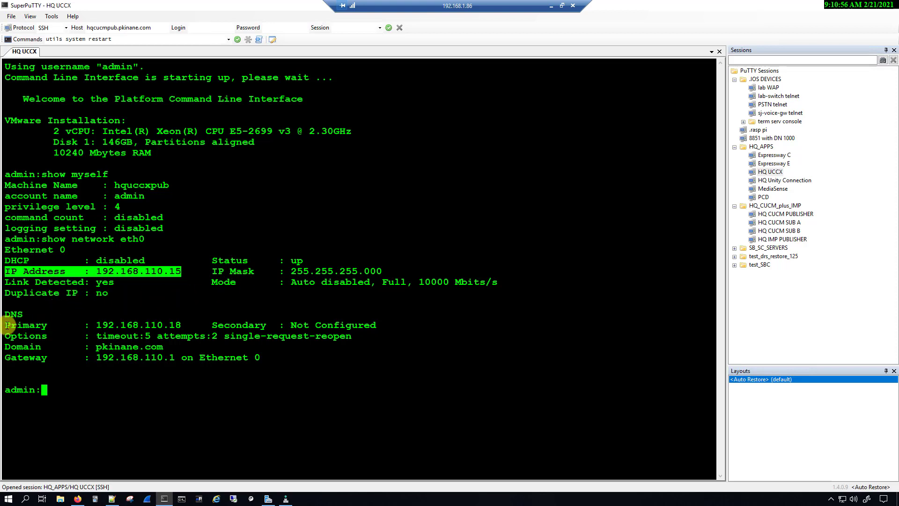
{"action": "left_click_drag", "start_coordinate": [7, 324], "coordinate": [181, 325]}
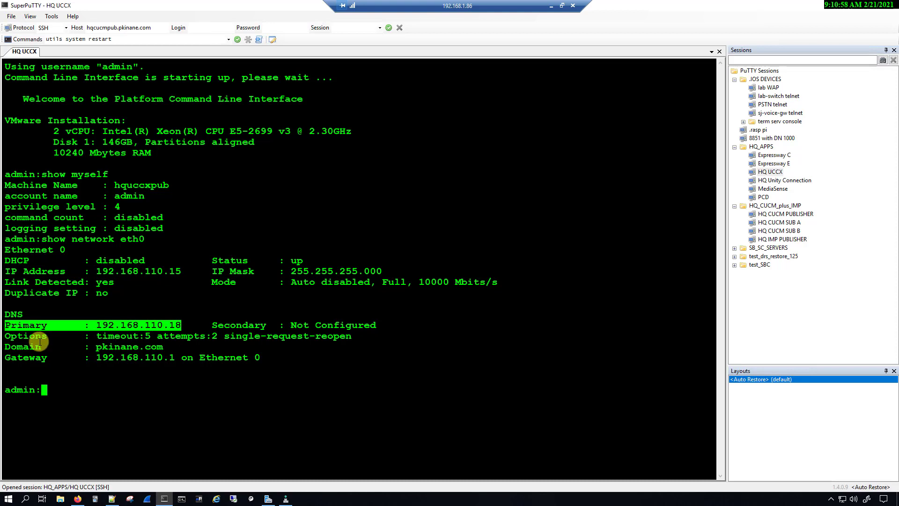
{"action": "left_click_drag", "start_coordinate": [5, 347], "coordinate": [257, 359]}
{"action": "left_click", "coordinate": [210, 391]}
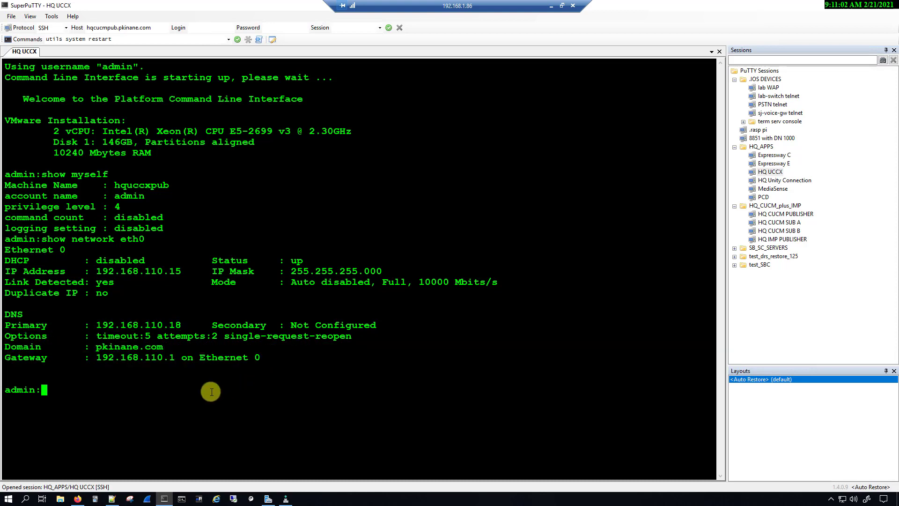